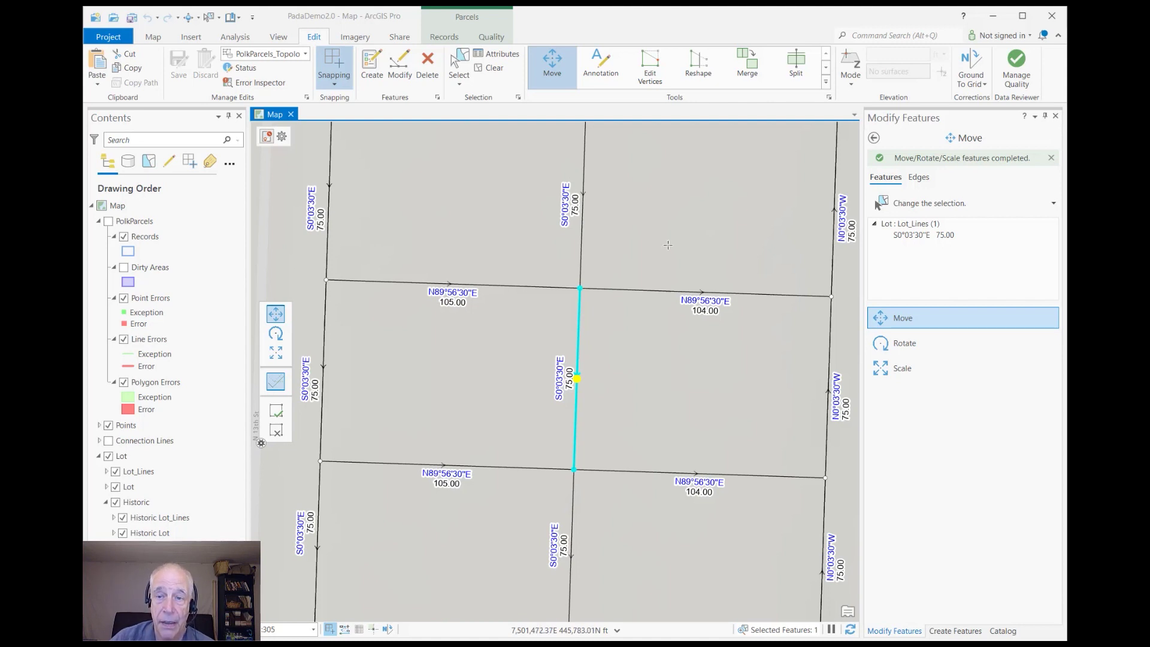
- Drag the shared S0°03'30"E 75.00 lot line slightly west and finish the move
left_click(914, 317)
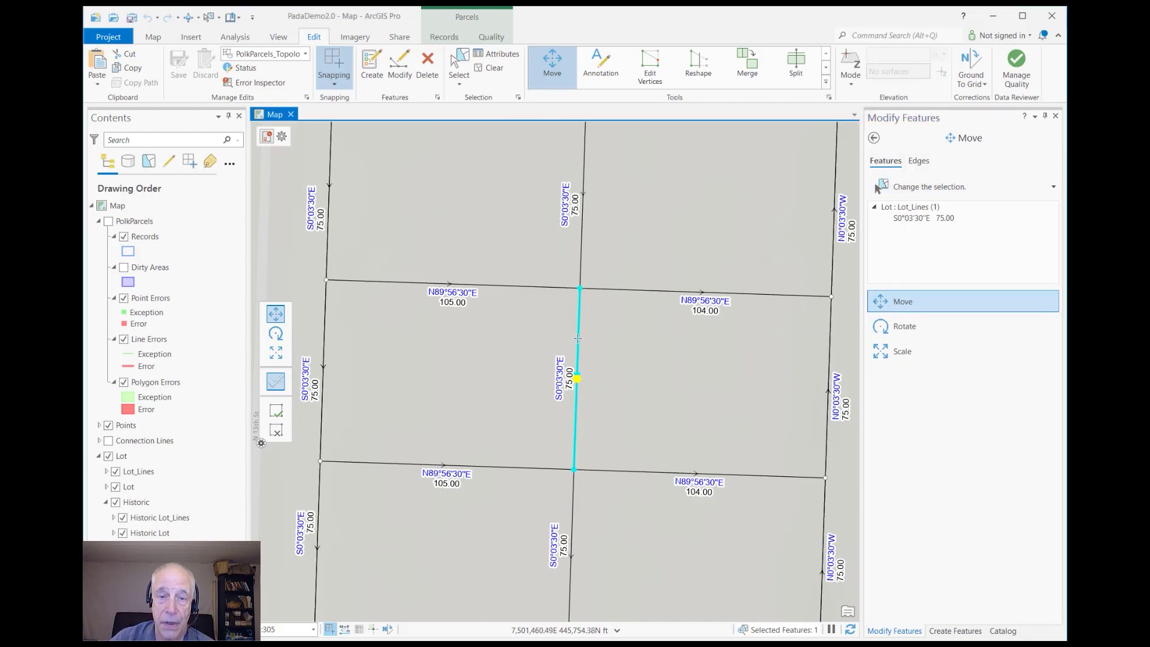
left_click_drag(577, 338, 569, 330)
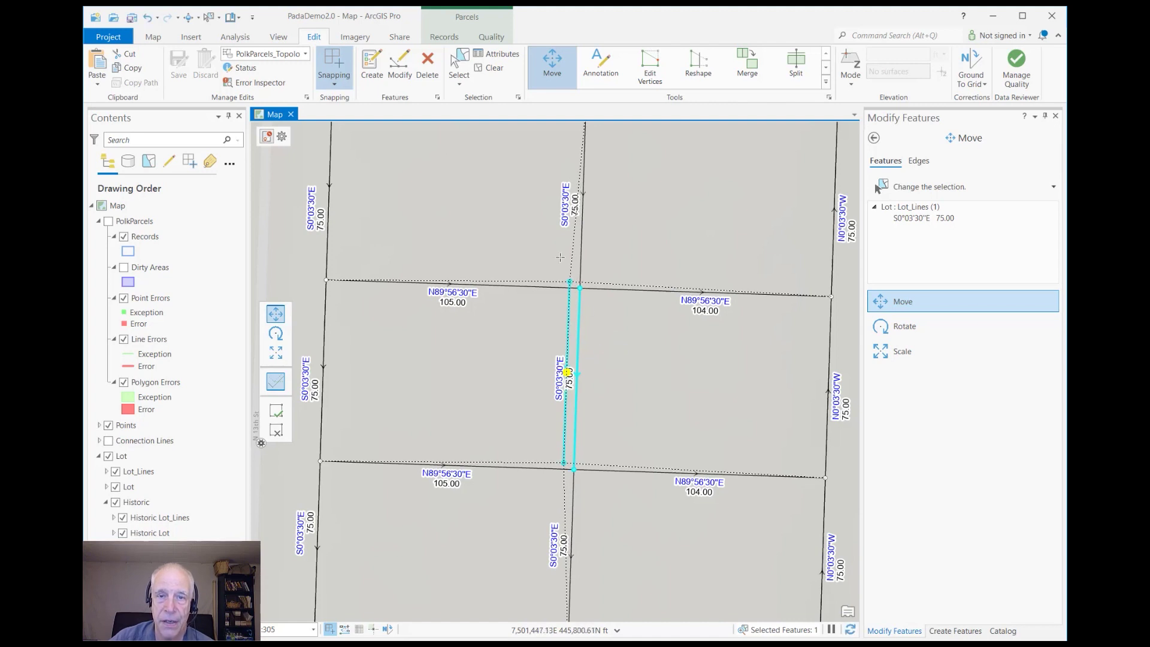
left_click(278, 411)
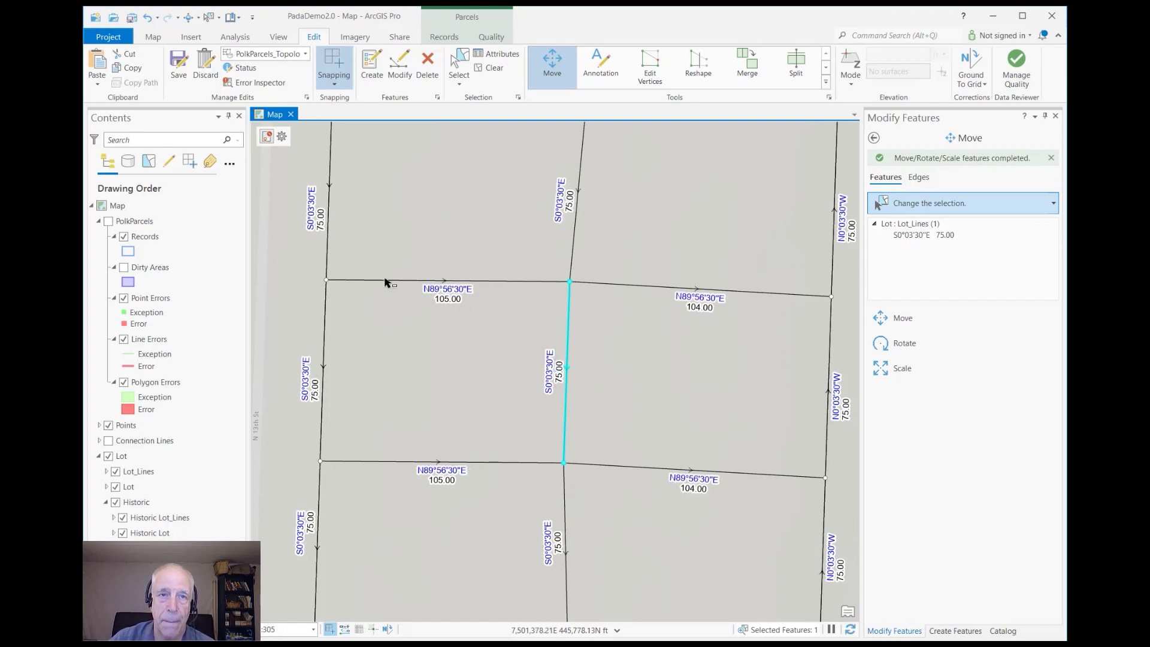
- Discard the trial move and create an active Boundary Line adjustment record dated 7/1/2021
left_click(209, 69)
left_click(589, 345)
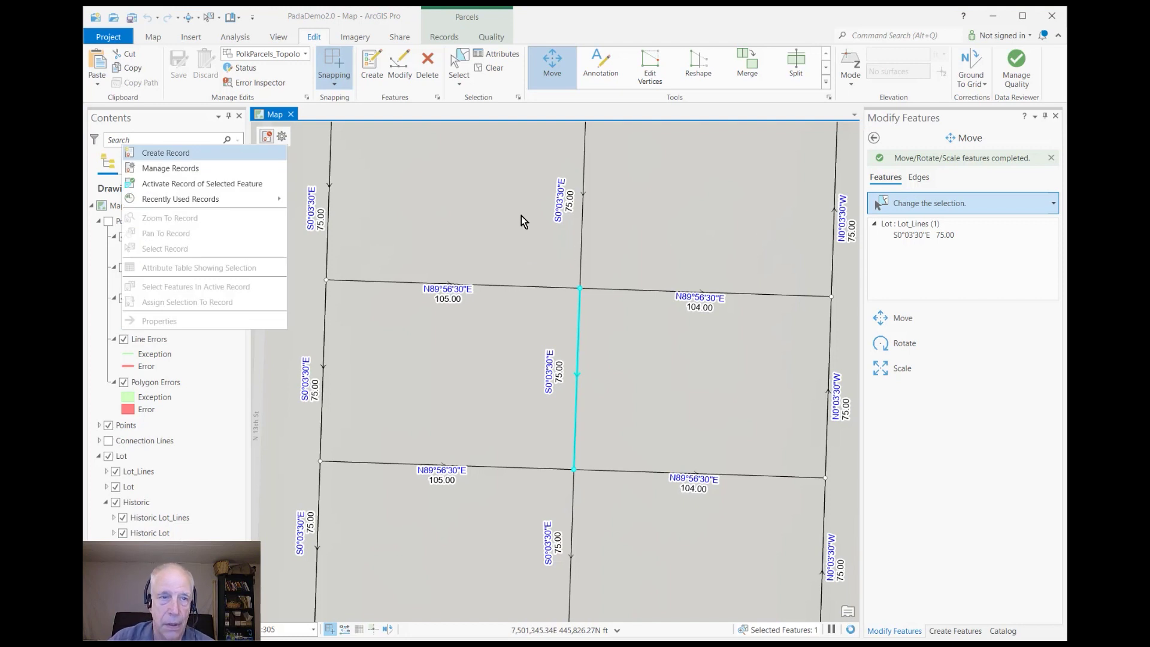
left_click(179, 154)
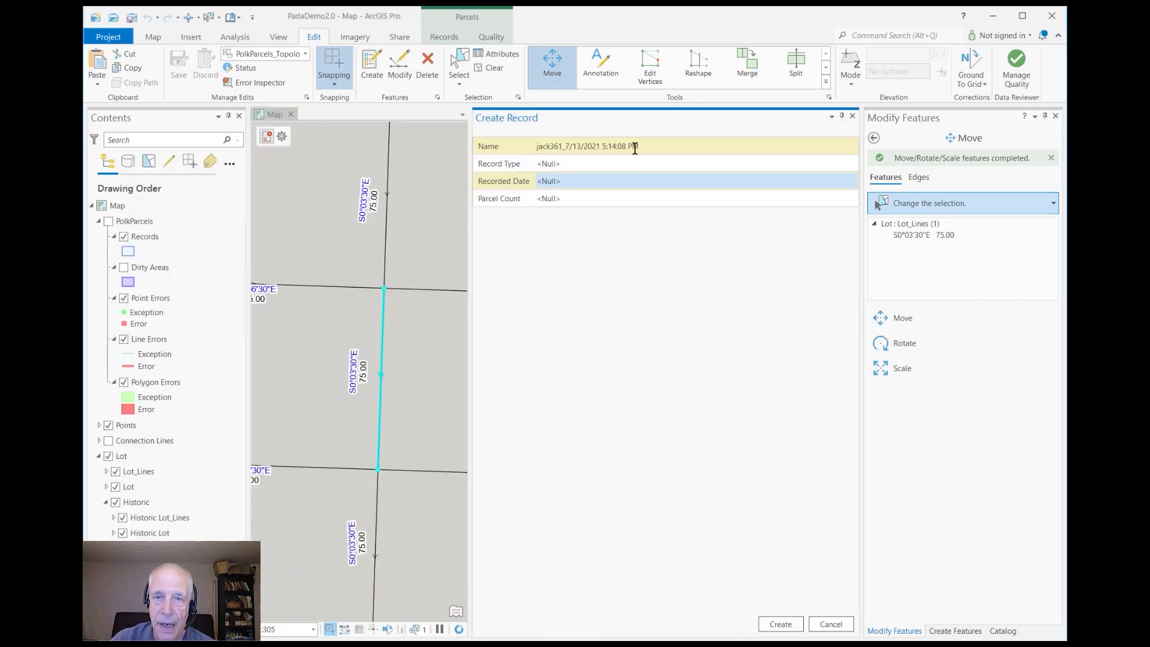
left_click(632, 165)
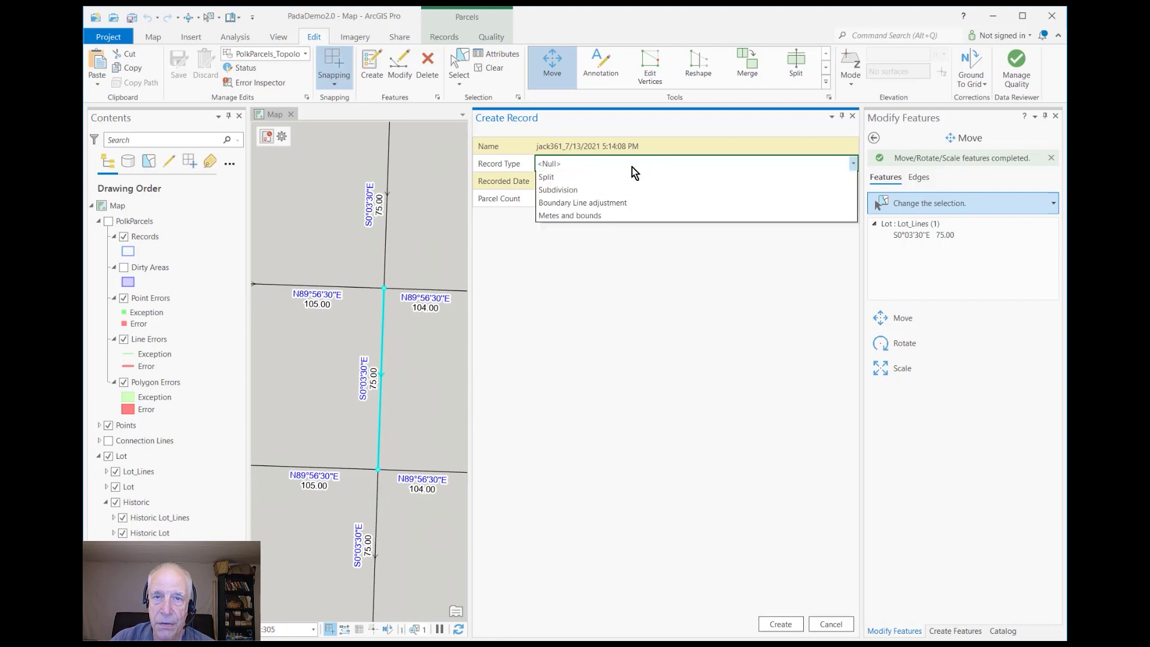
left_click(622, 231)
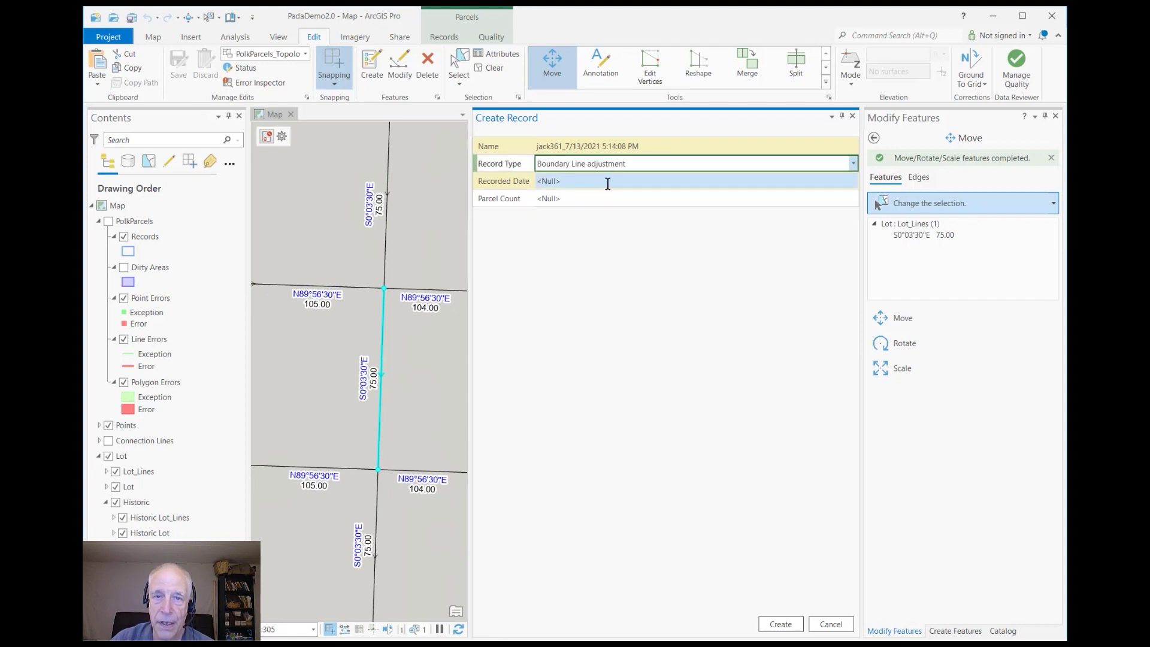
left_click(607, 183)
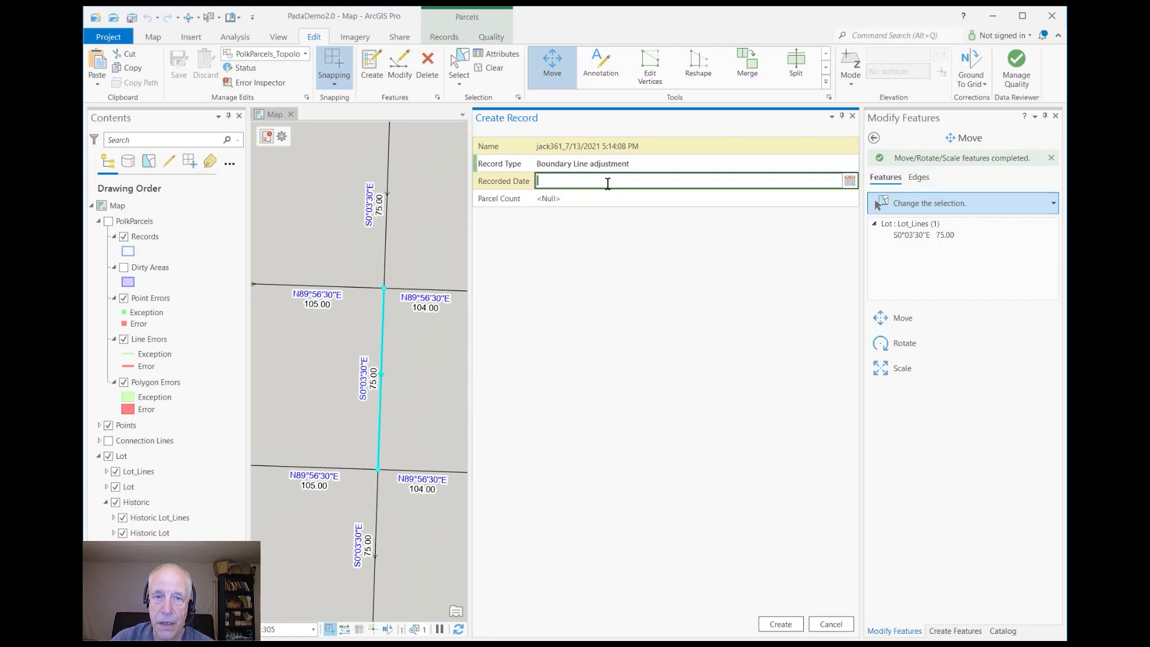
left_click(849, 181)
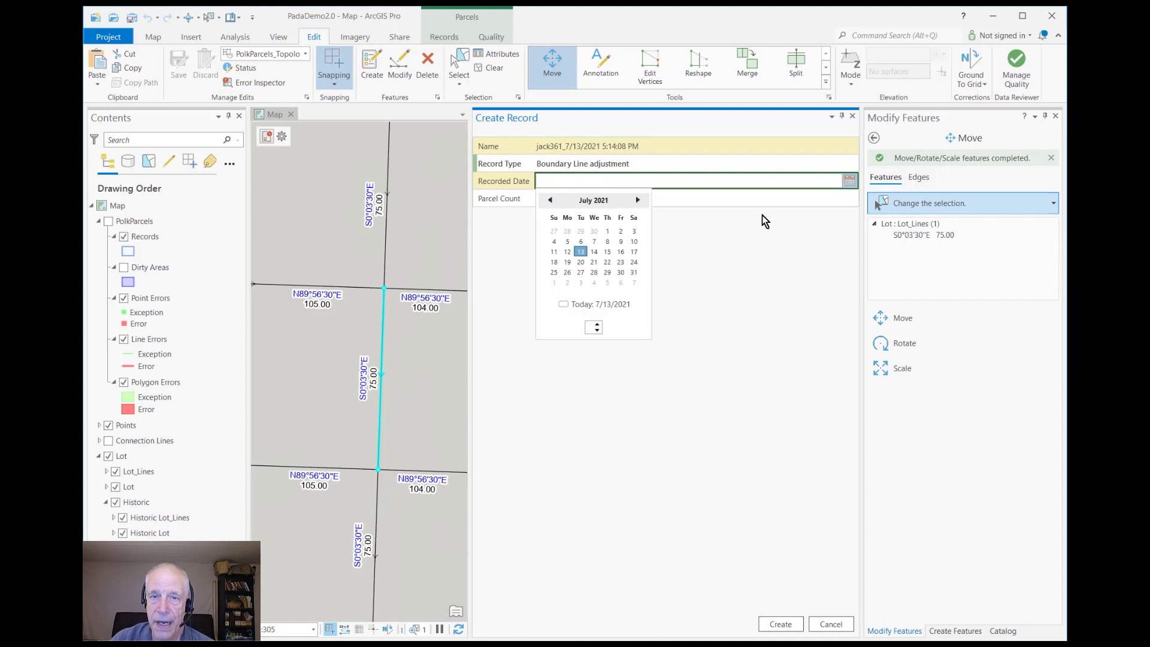
left_click(607, 232)
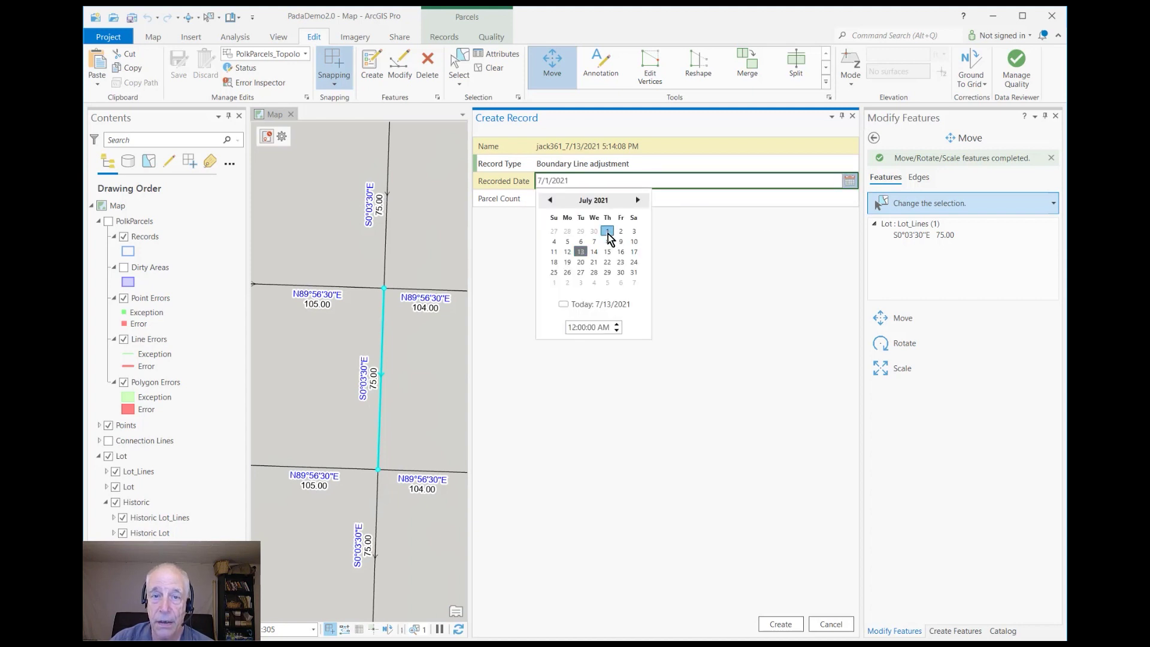
left_click(702, 375)
left_click(786, 623)
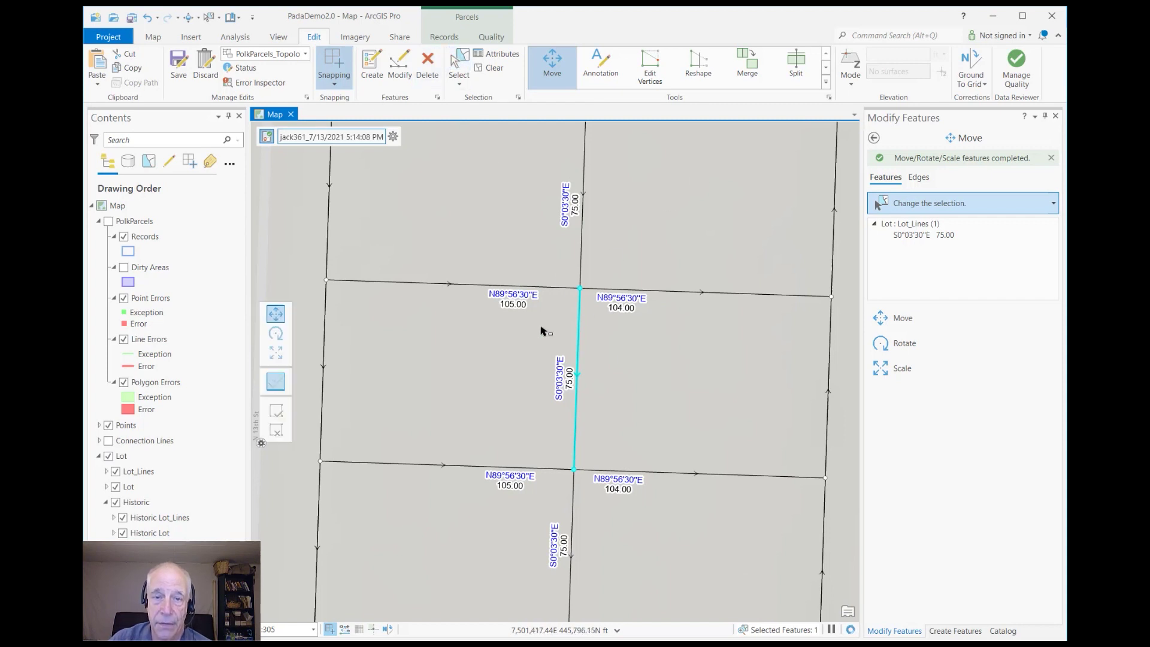
- Box-select both lots and copy their seven boundary lines into the active record as Lot parcels
left_click(468, 84)
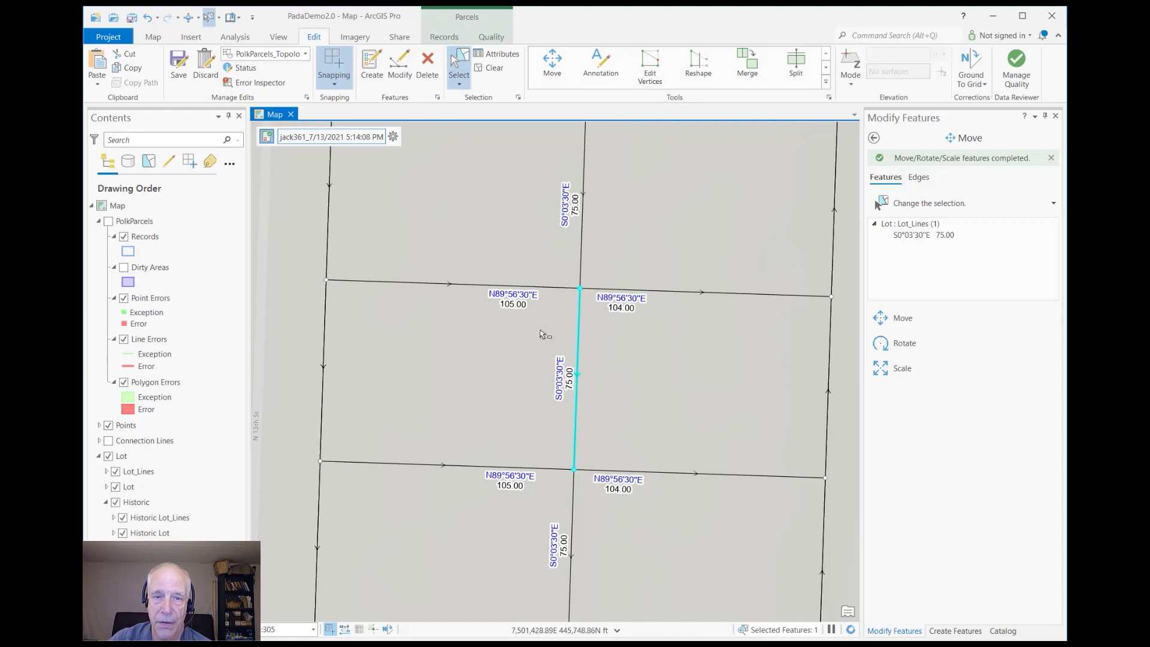
left_click_drag(541, 323, 640, 380)
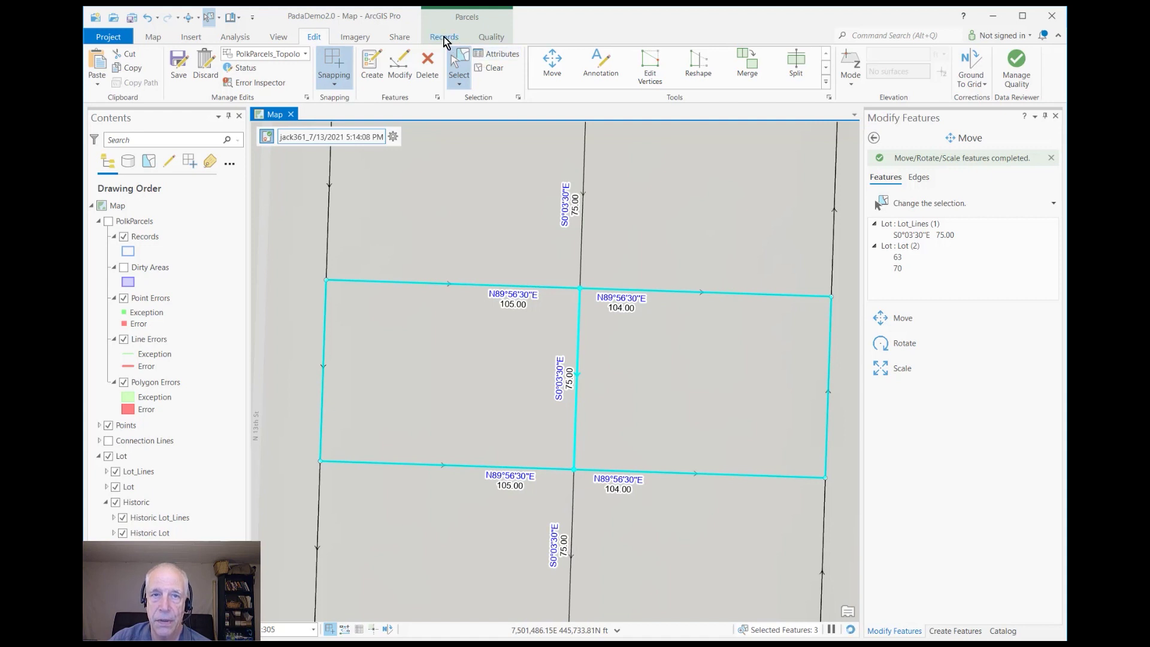
left_click(444, 39)
left_click(827, 66)
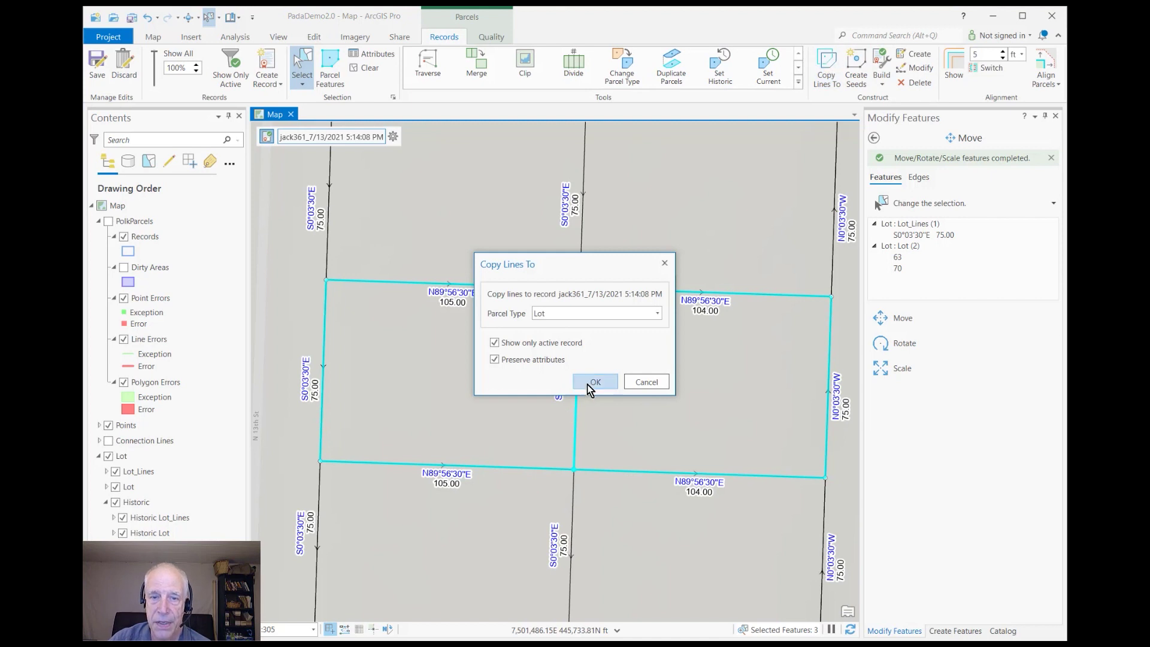
left_click(594, 382)
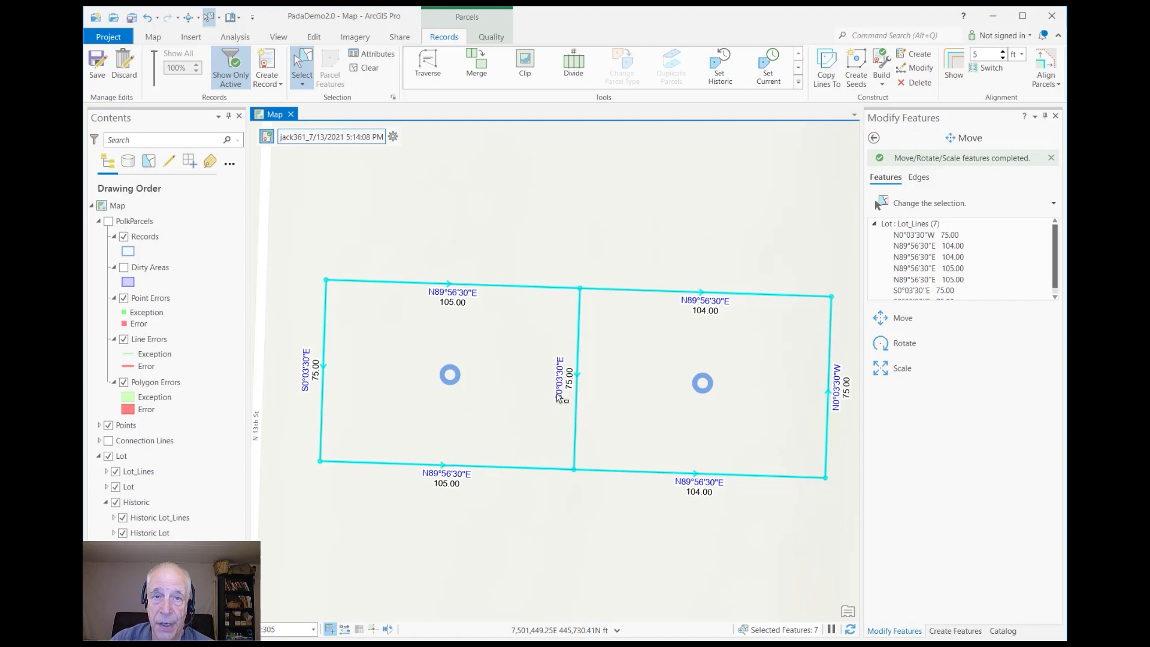
- Divide the west lot's top and bottom 105.00 lines into 100-ft and 5-ft segments
left_click(568, 57)
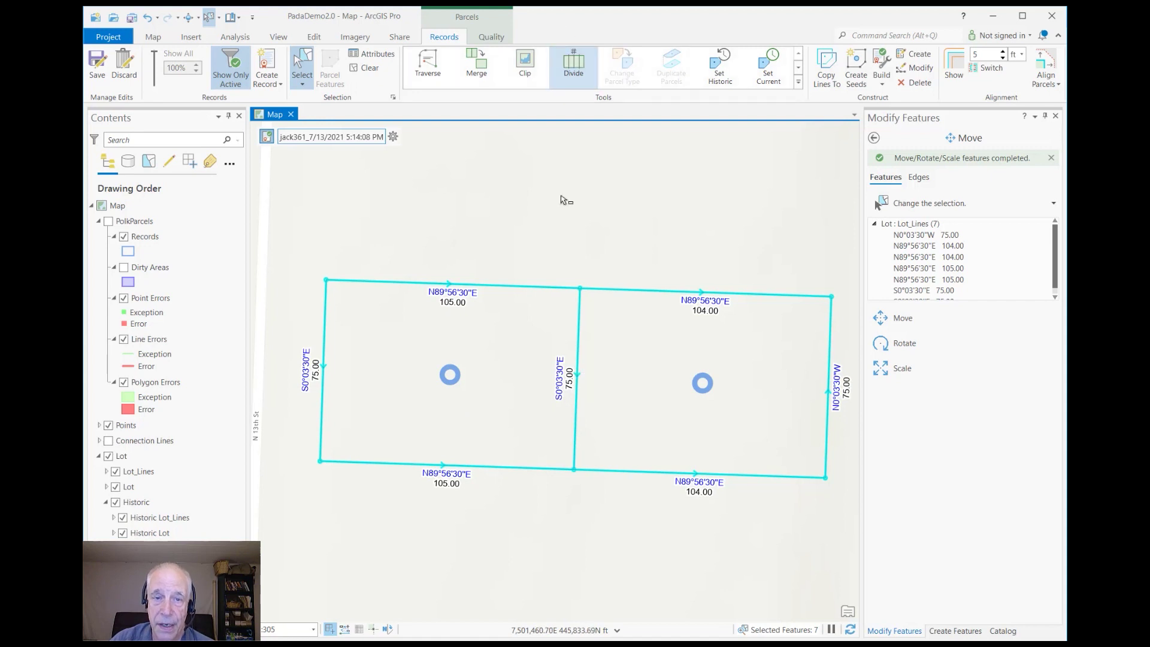
left_click(537, 290)
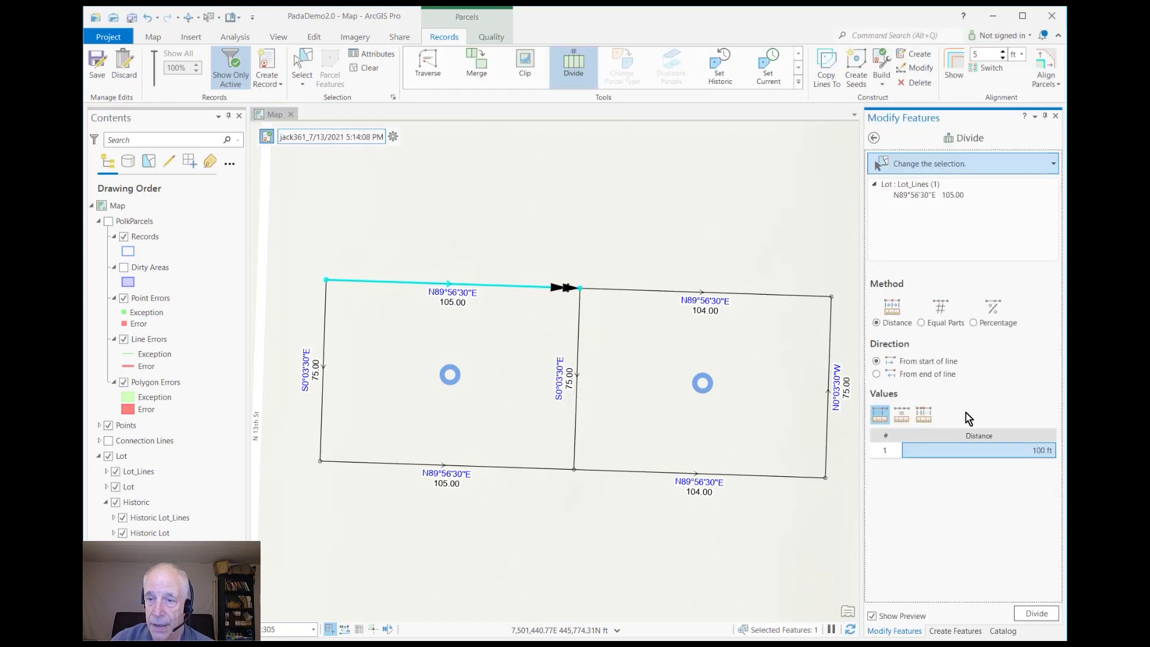
left_click(925, 415)
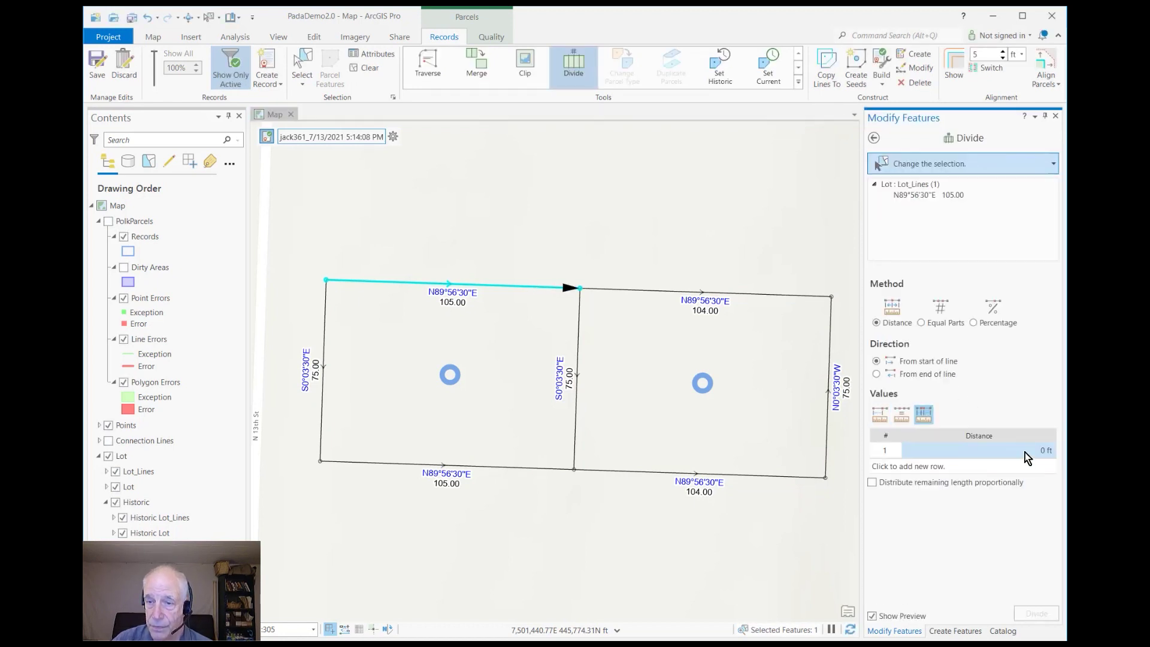
left_click(1025, 451)
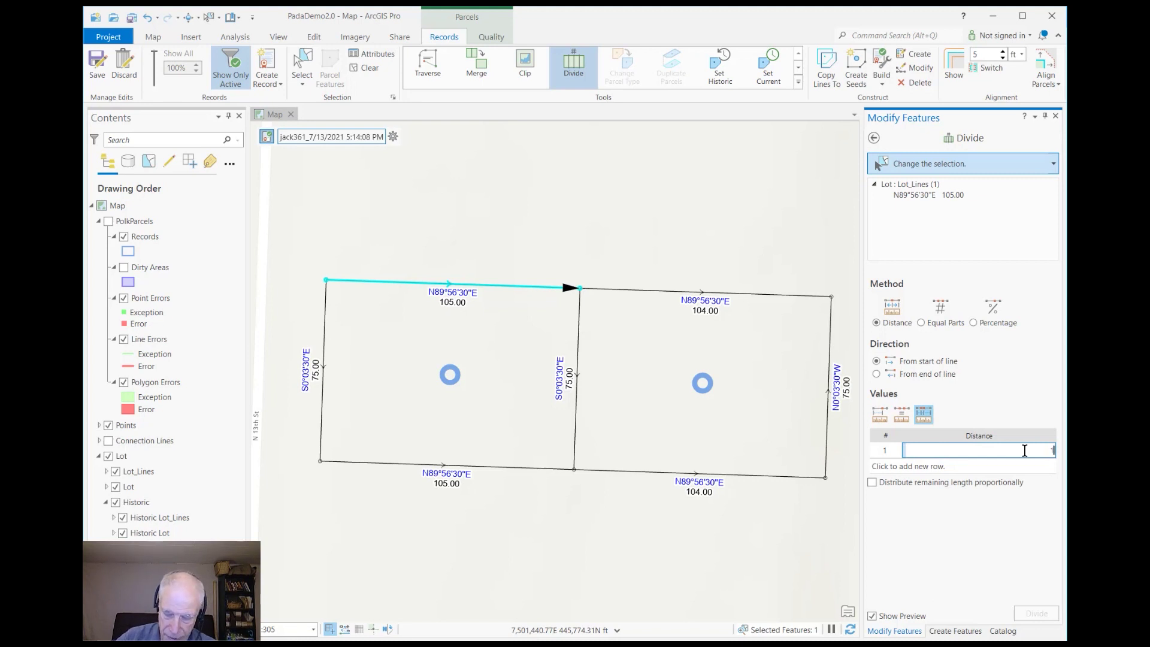
key("Return")
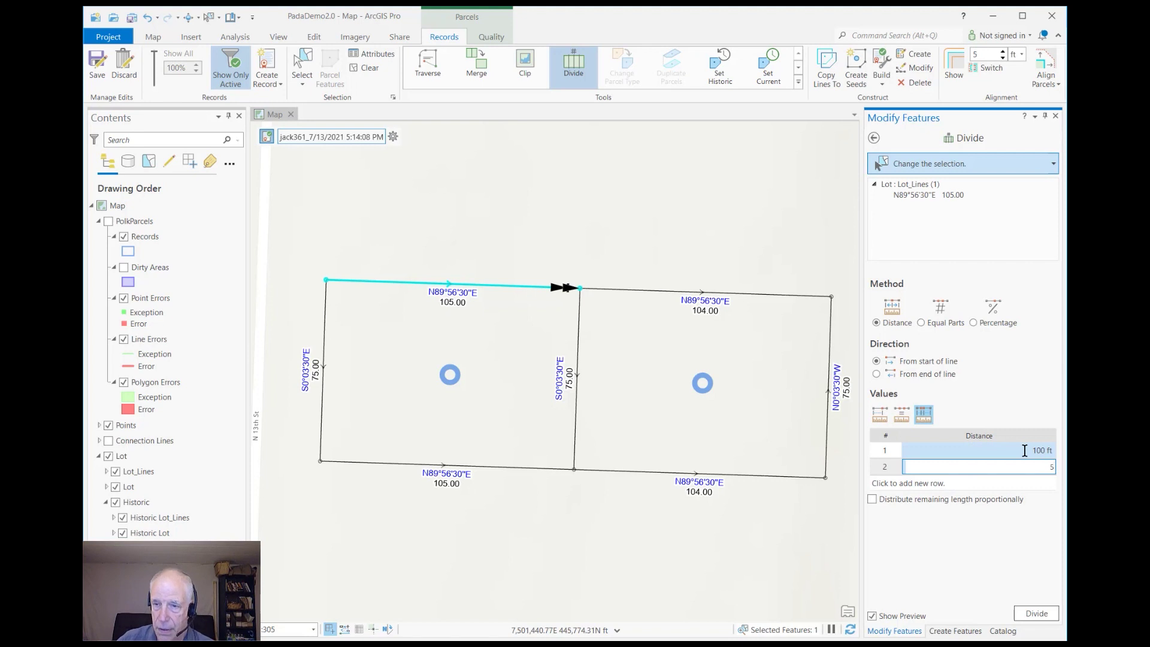
key("Return")
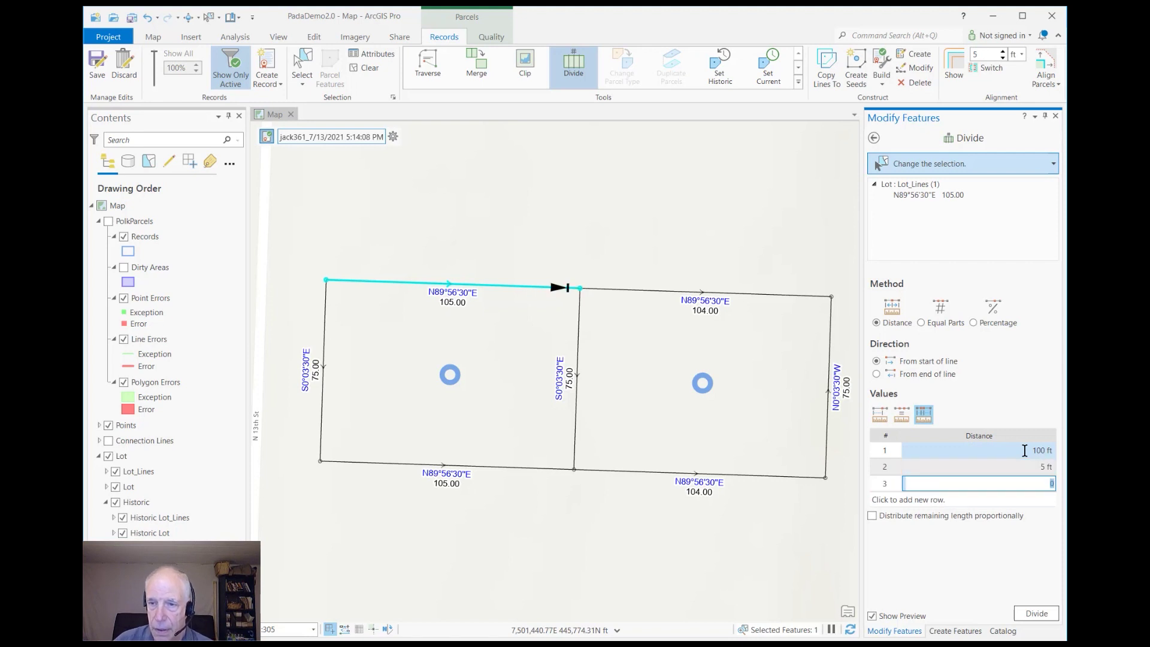
left_click(886, 516)
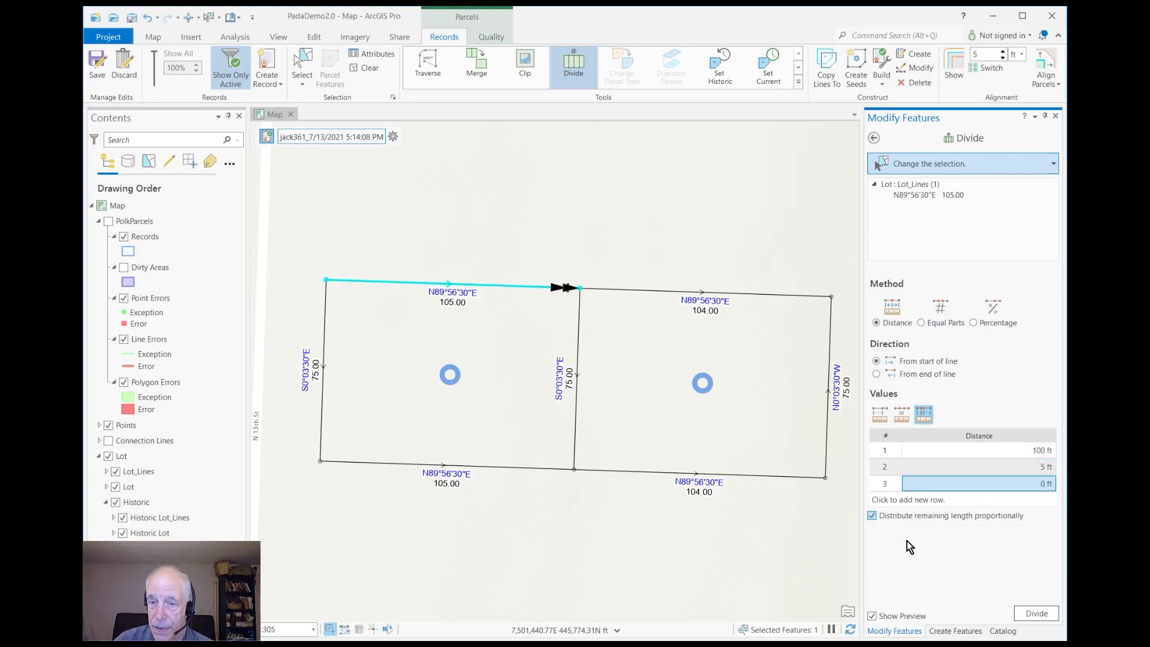
left_click(1032, 615)
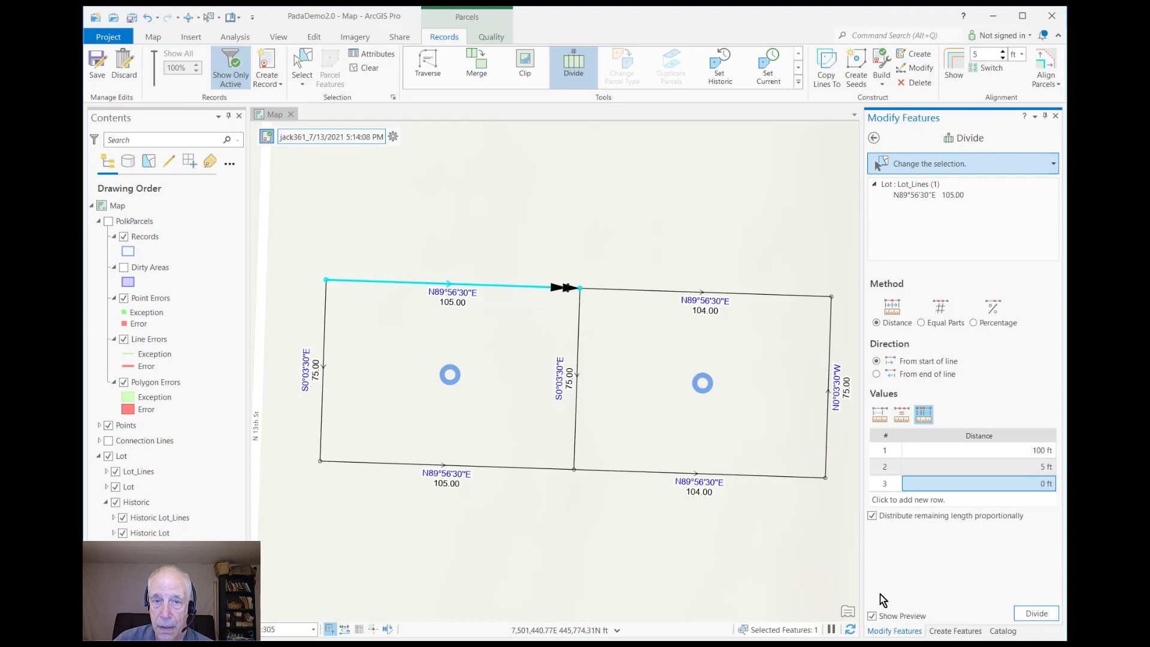
left_click(537, 469)
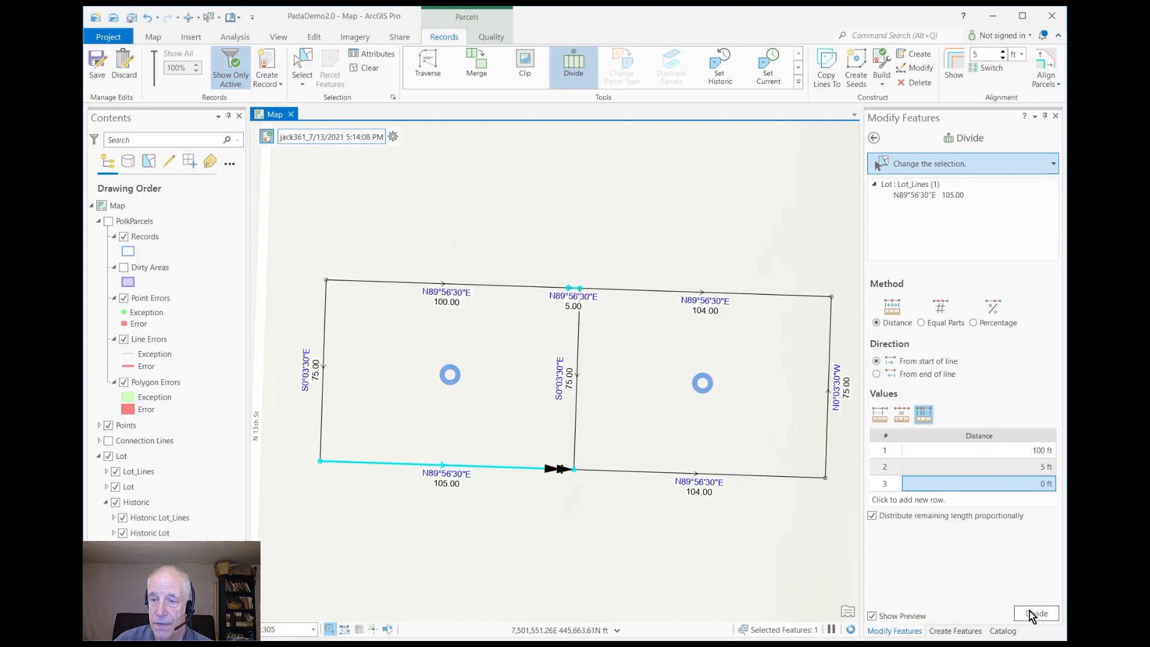
left_click(1031, 615)
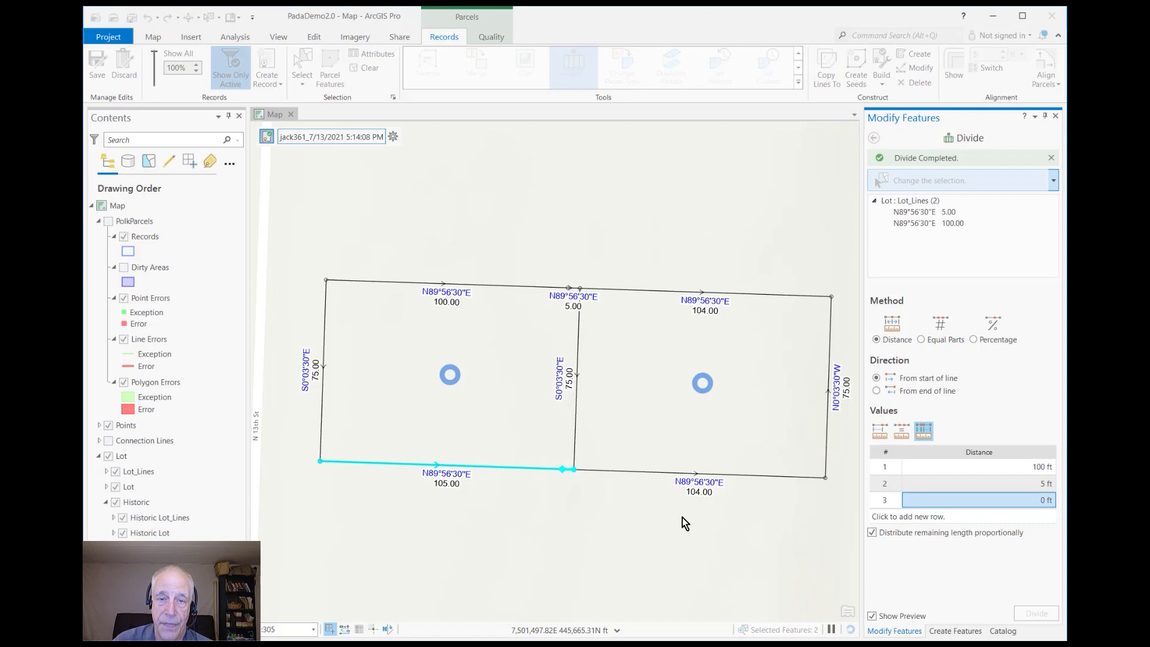
- Load only the middle 75.00 lot line into the Move tool, with topology set to No Topology
scroll(571, 404, "down", 3)
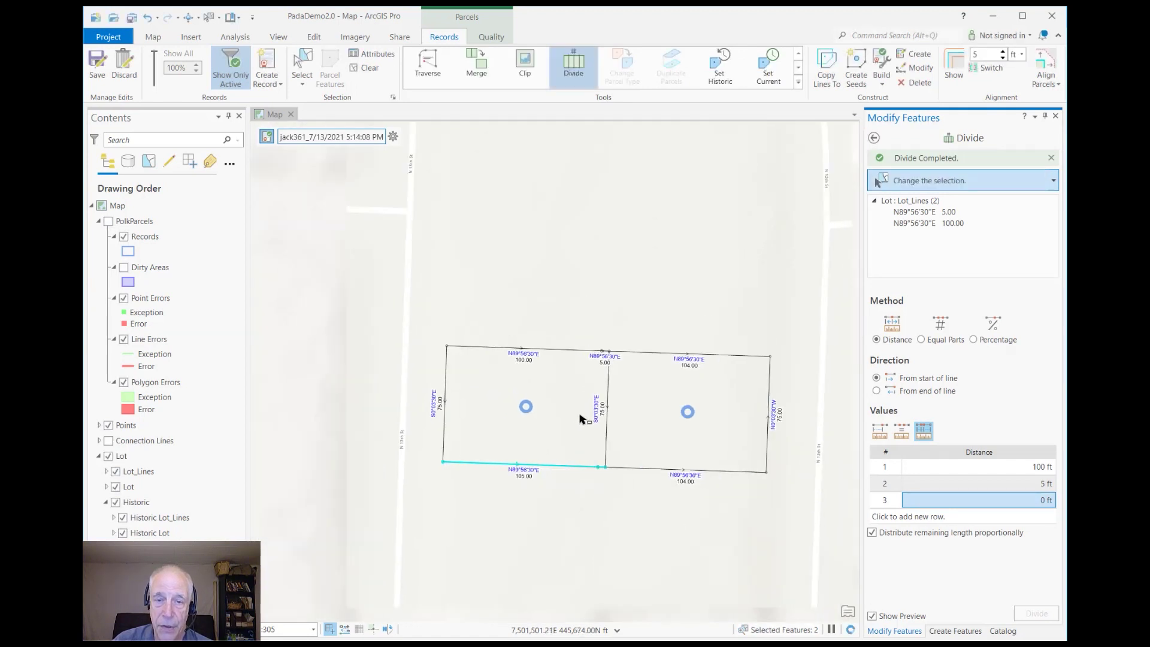
scroll(601, 421, "up", 2)
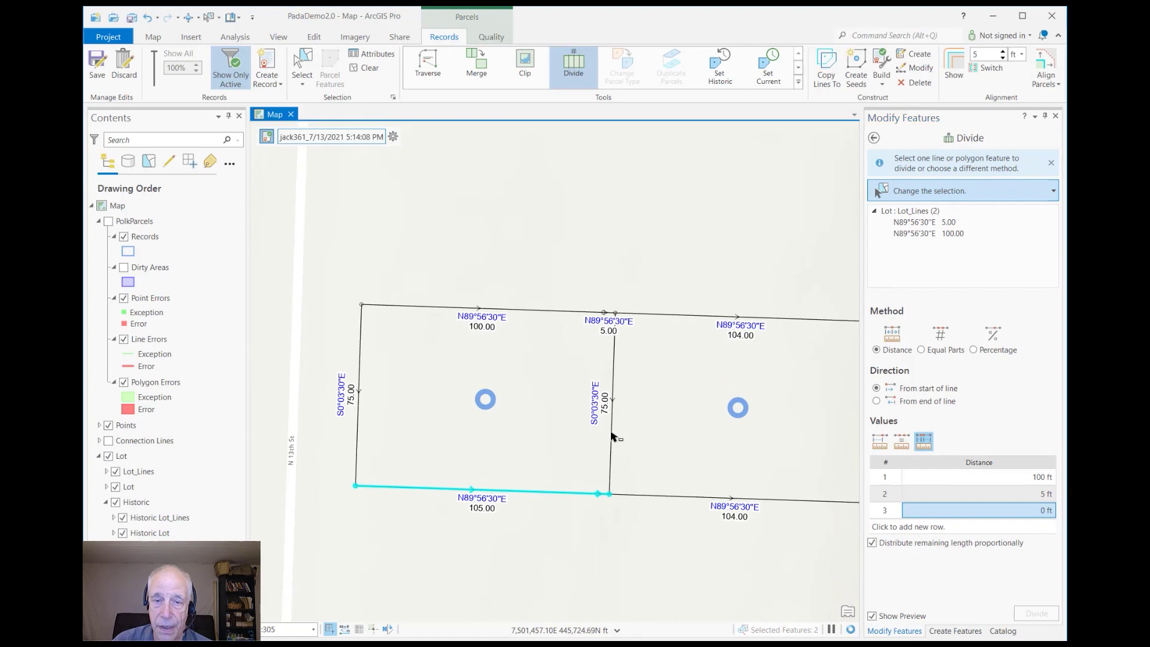
left_click(612, 435)
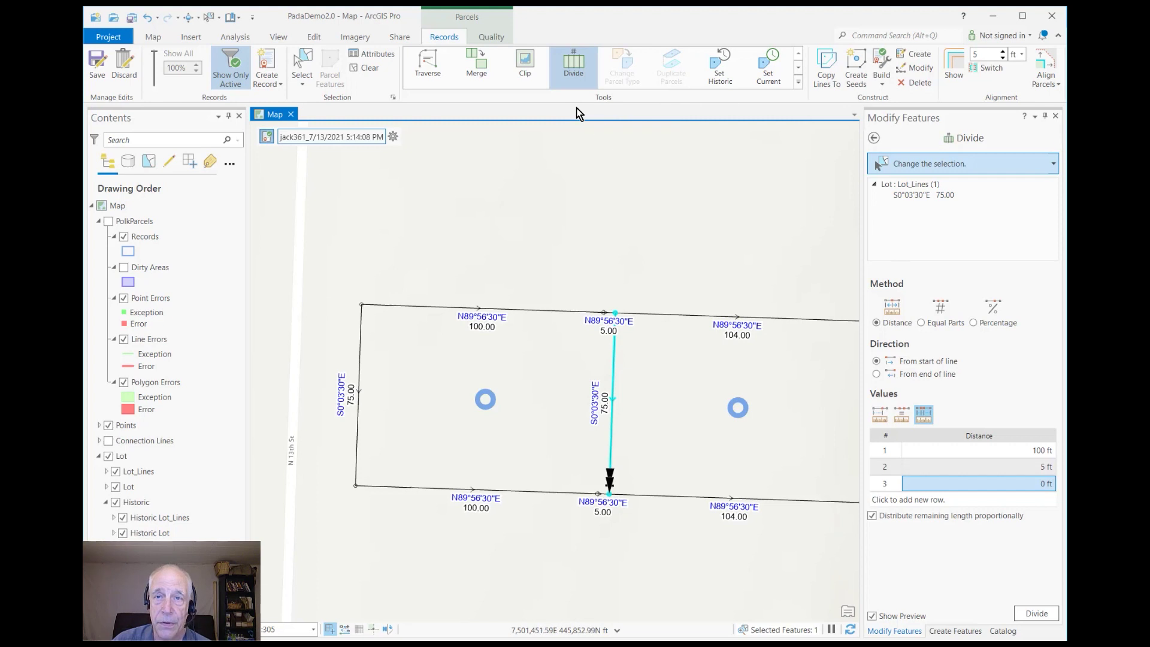
left_click(797, 86)
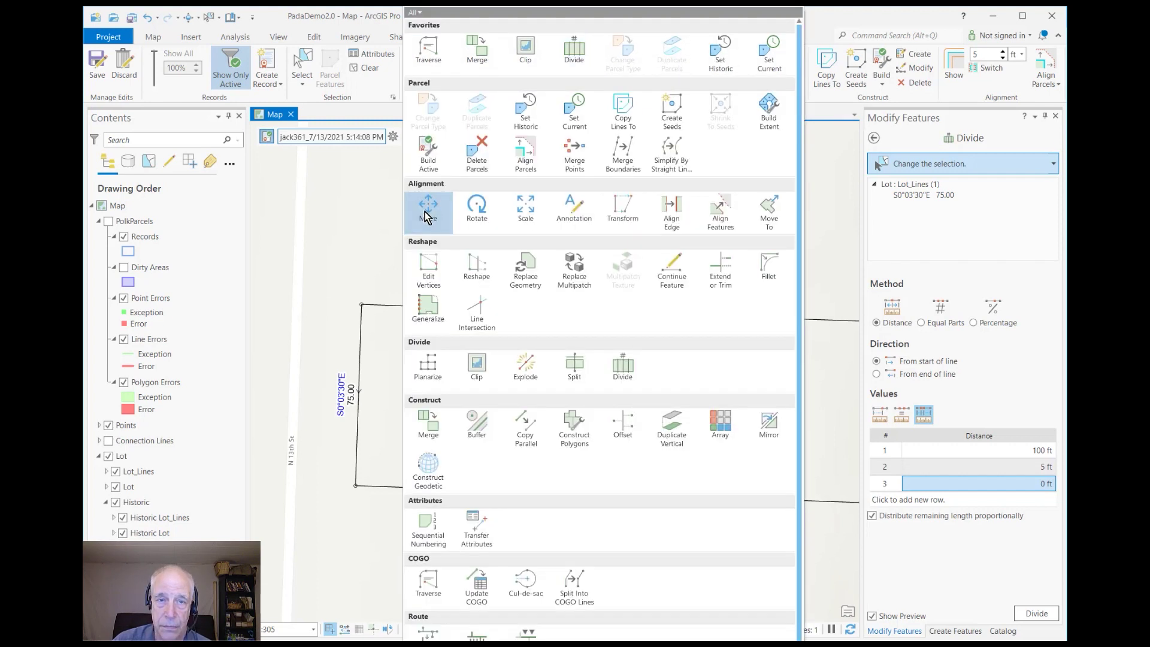
key("Escape")
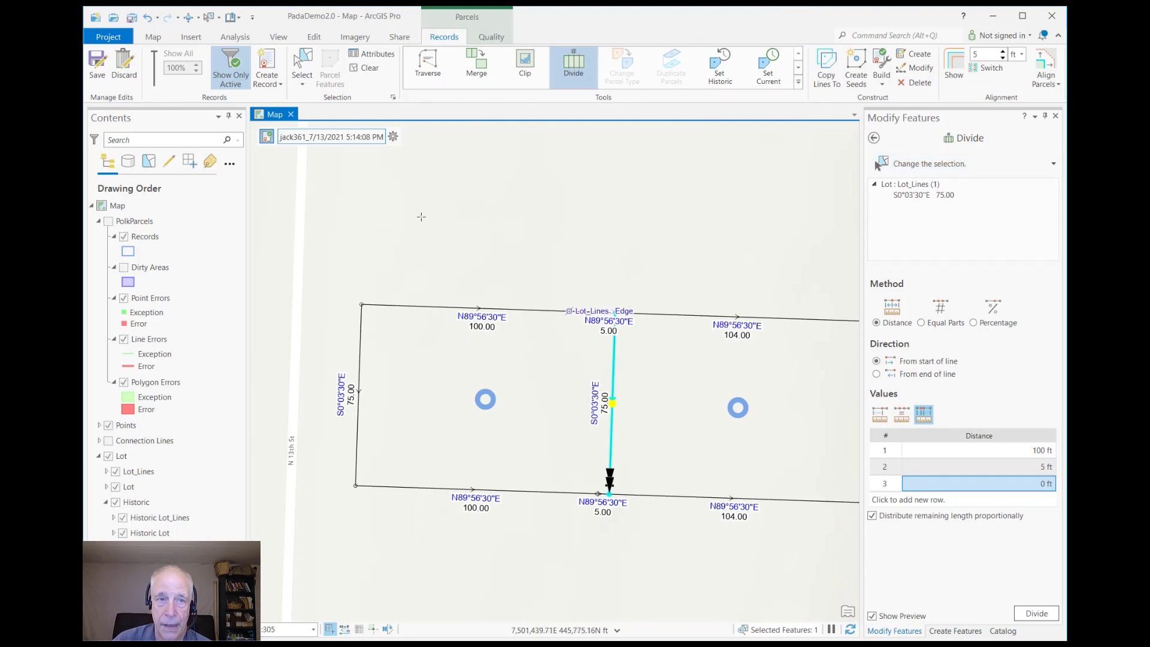
key("Escape")
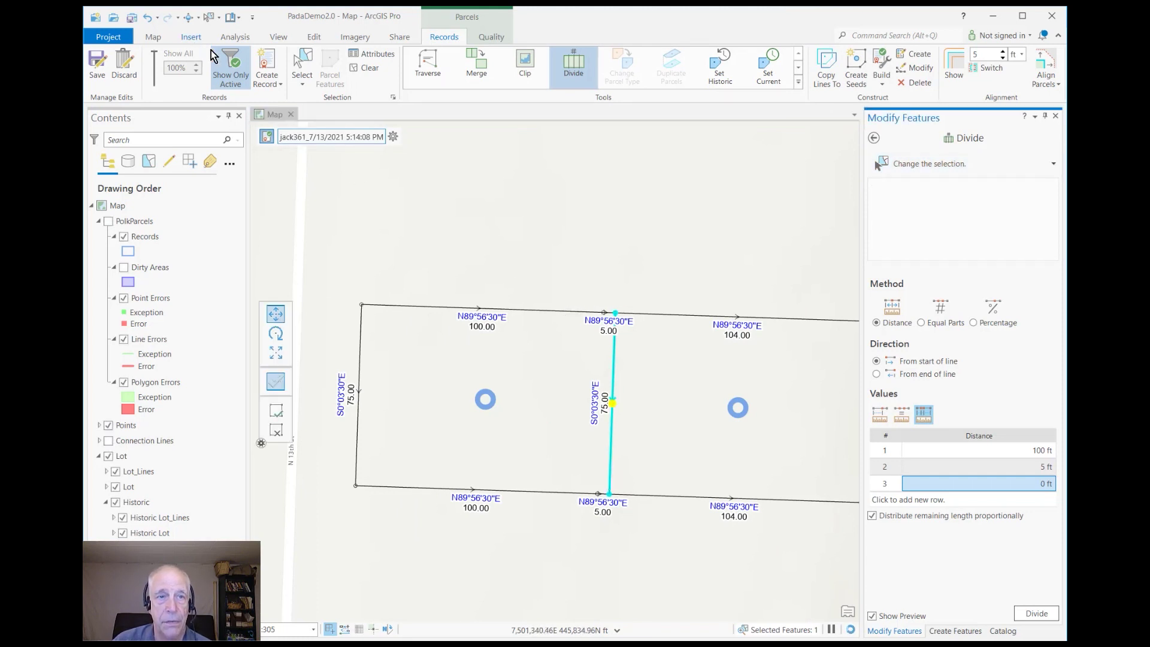
left_click(314, 37)
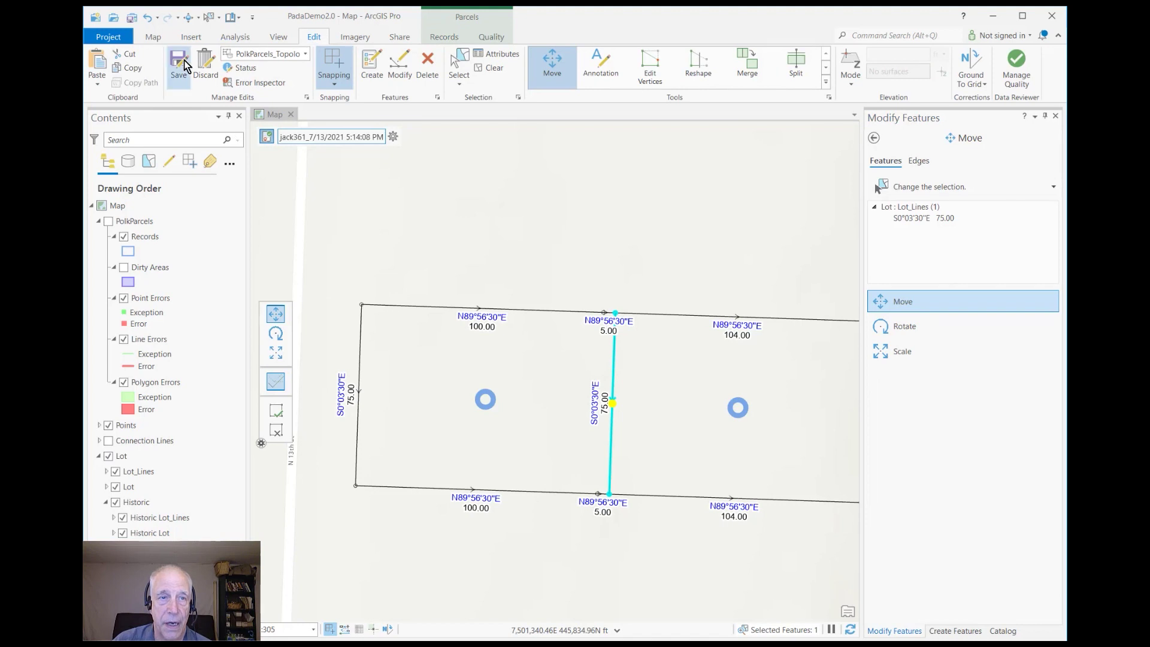
left_click(305, 54)
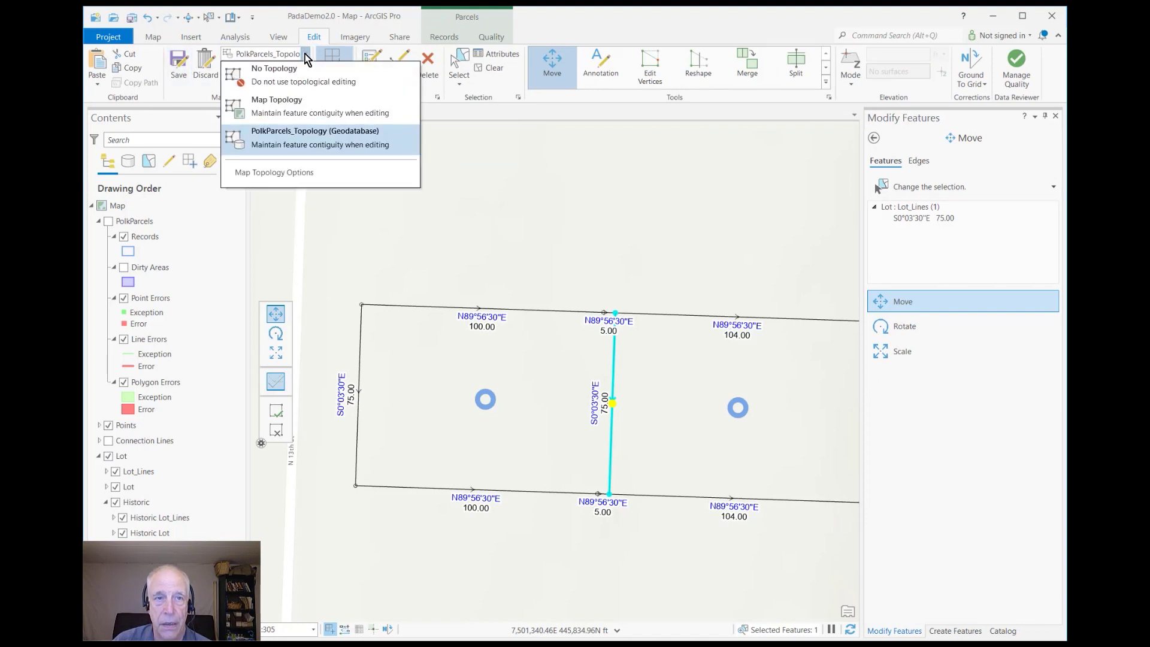
left_click(294, 78)
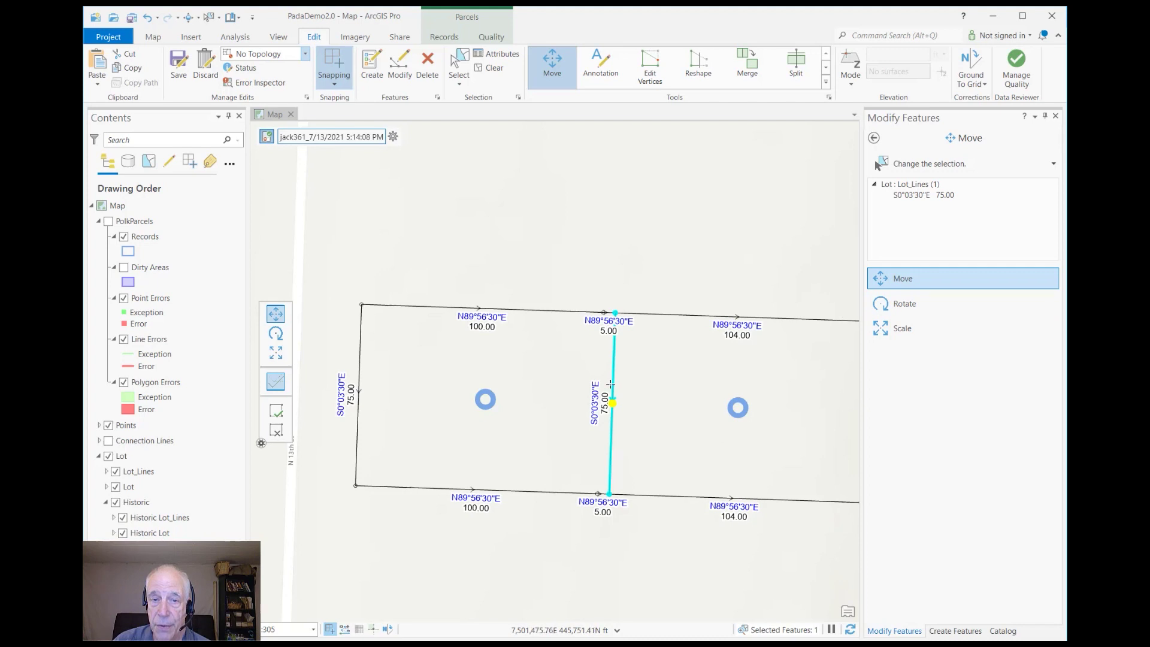
- Move the 75.00 line 5 ft west, snapping its lower end onto the new 100/5 vertex
mouse_move(610, 383)
left_mouse_down()
mouse_move(591, 378)
mouse_move(591, 394)
left_mouse_up()
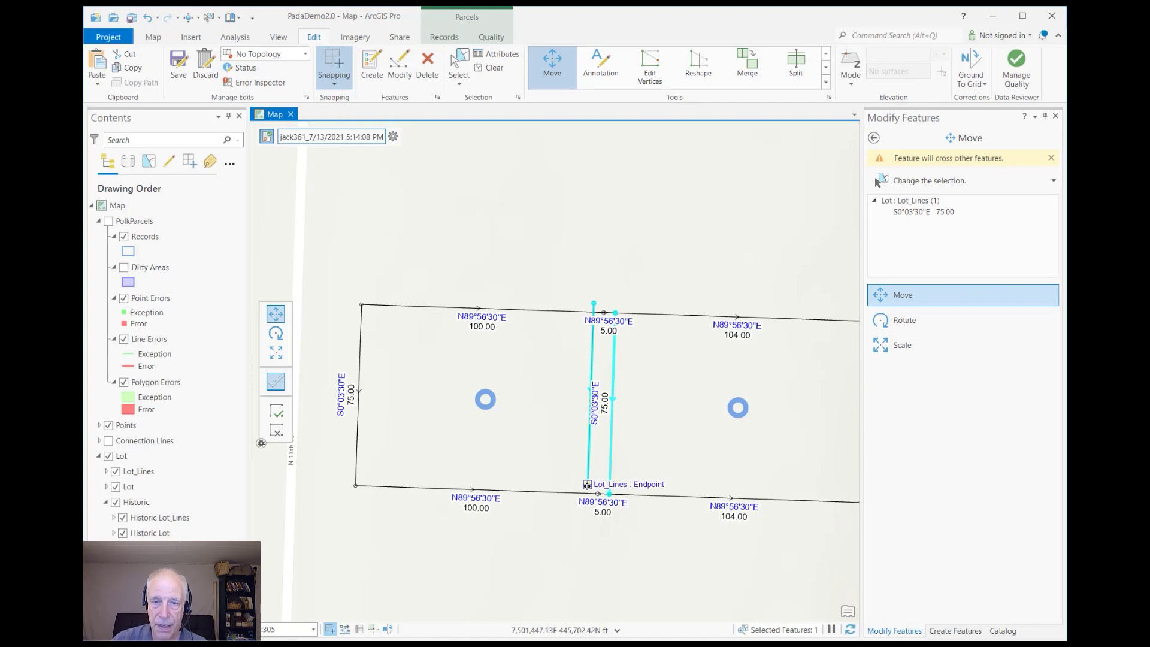
left_click(586, 483)
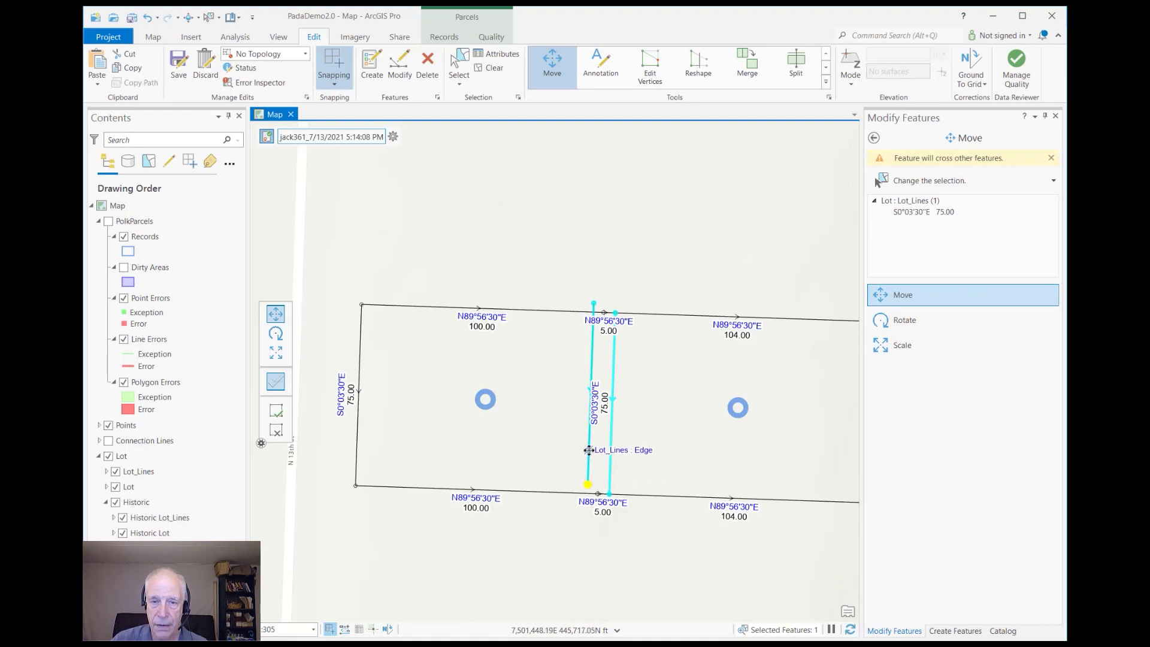
left_click_drag(590, 453, 599, 457)
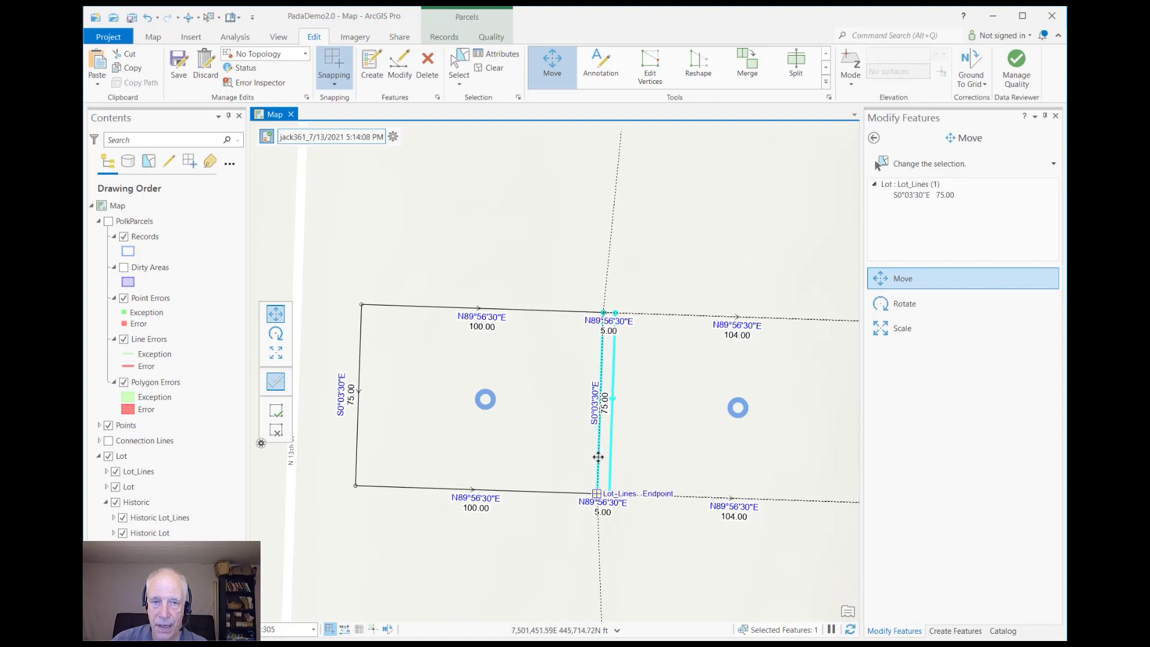
left_click_drag(598, 456, 598, 456)
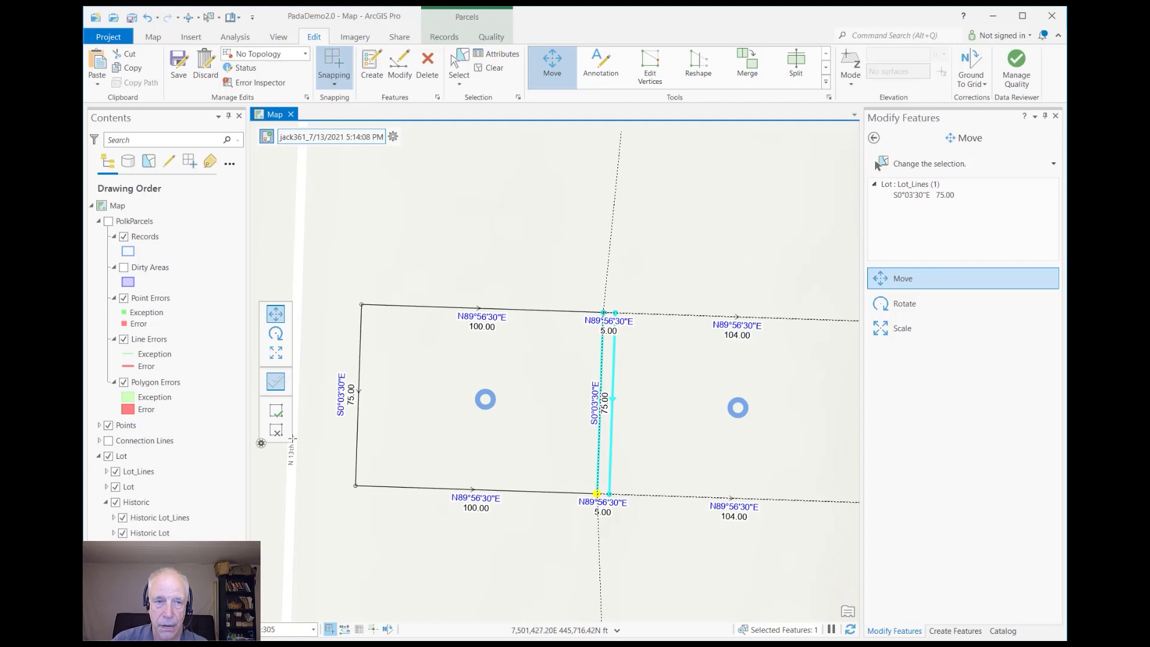
left_click(275, 410)
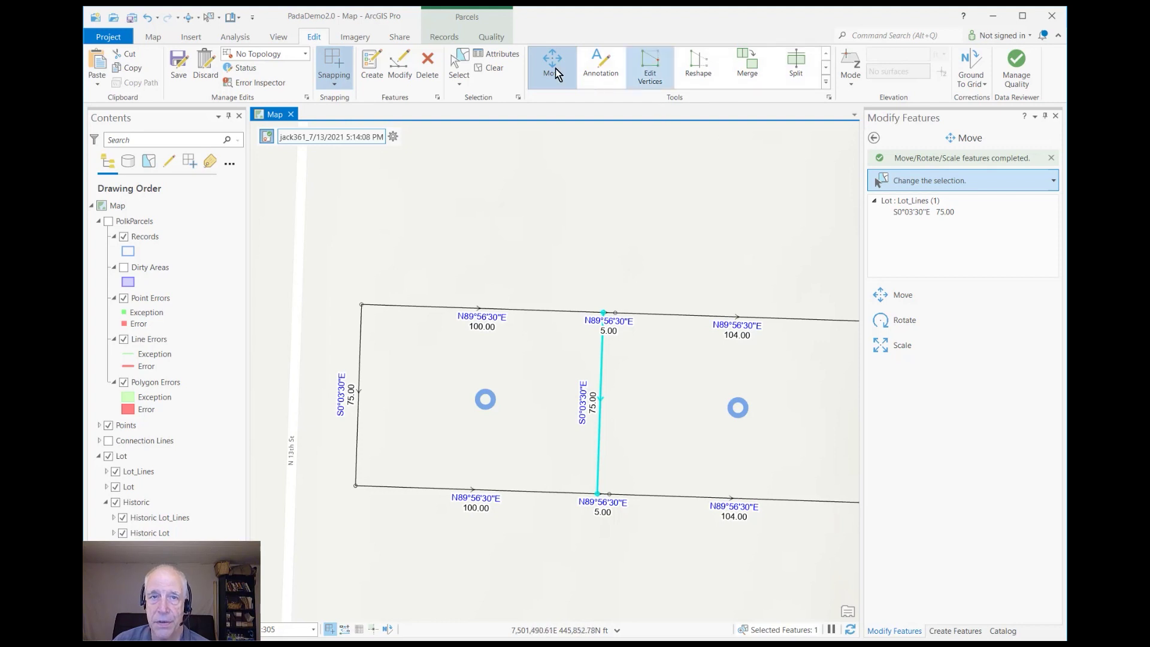
- Build the active record to rebuild lots 91 and 92 around the moved line
left_click(443, 38)
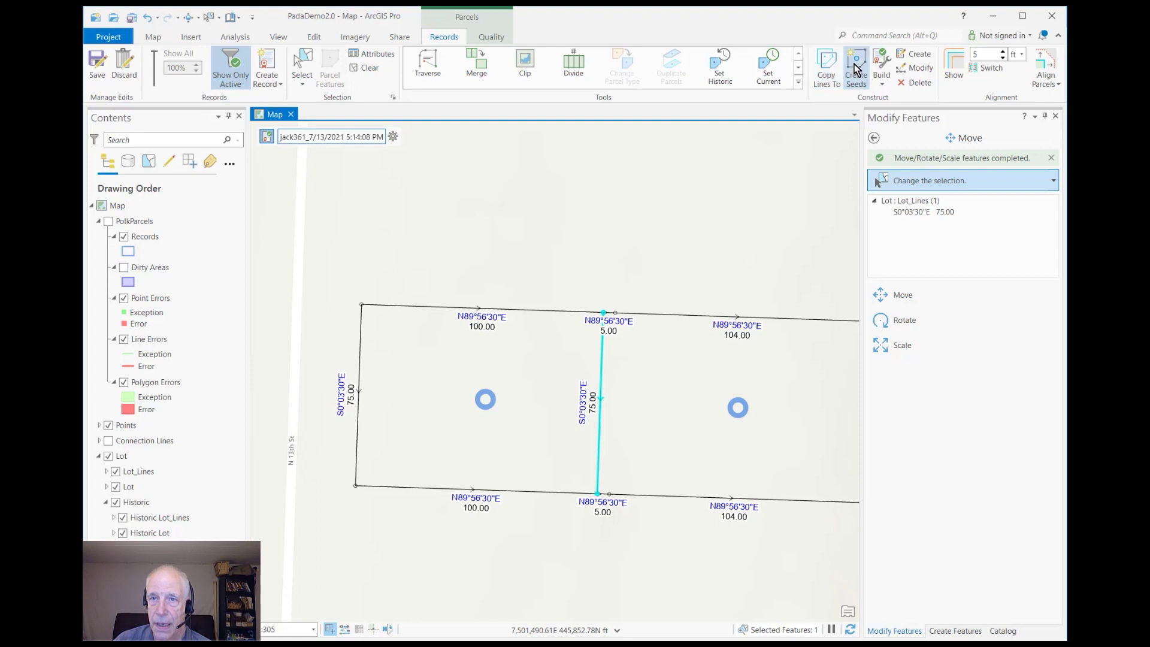
left_click(879, 84)
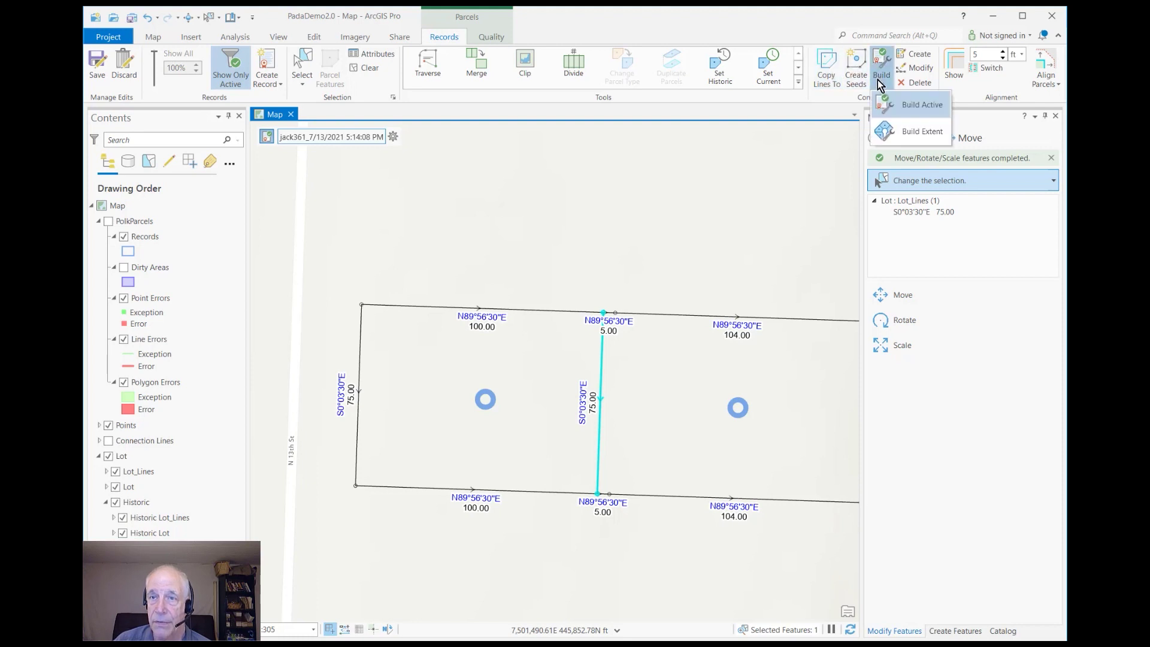
left_click(904, 106)
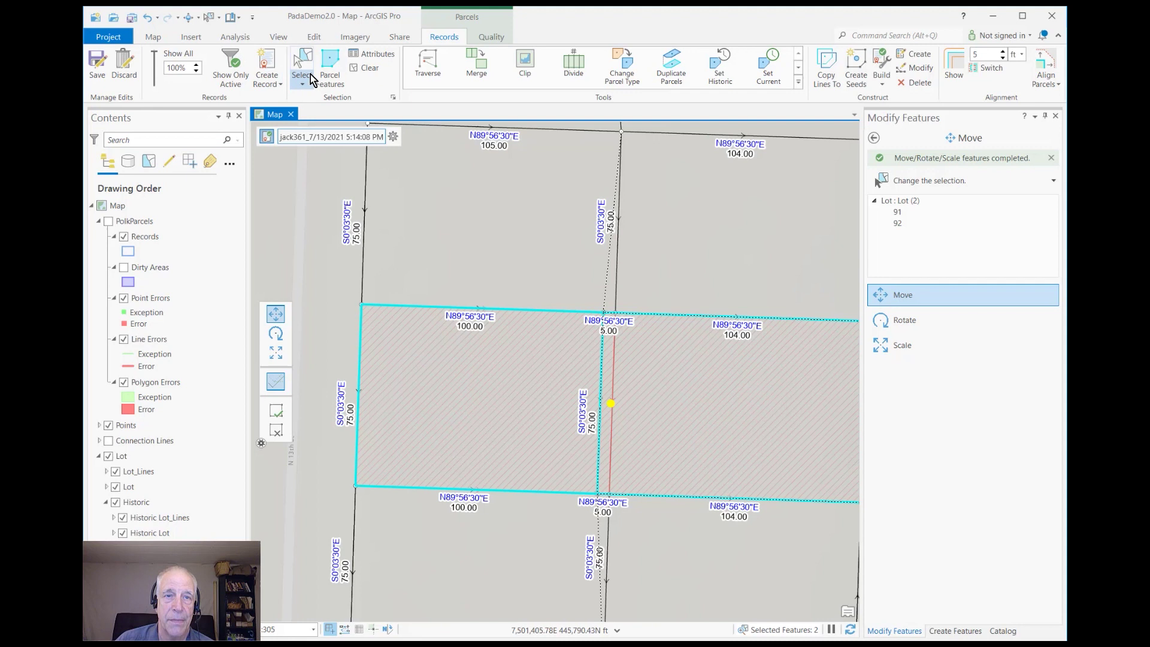
- Switch the editing topology back to PolkParcels_Topology
left_click(311, 38)
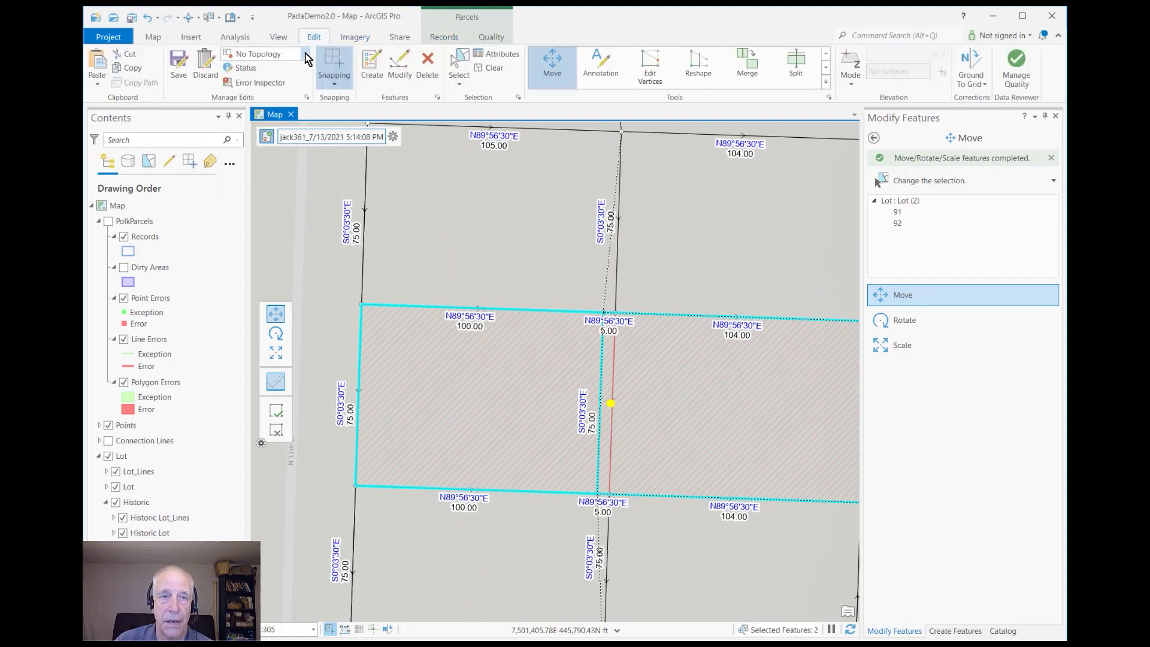
left_click(306, 54)
left_click(303, 138)
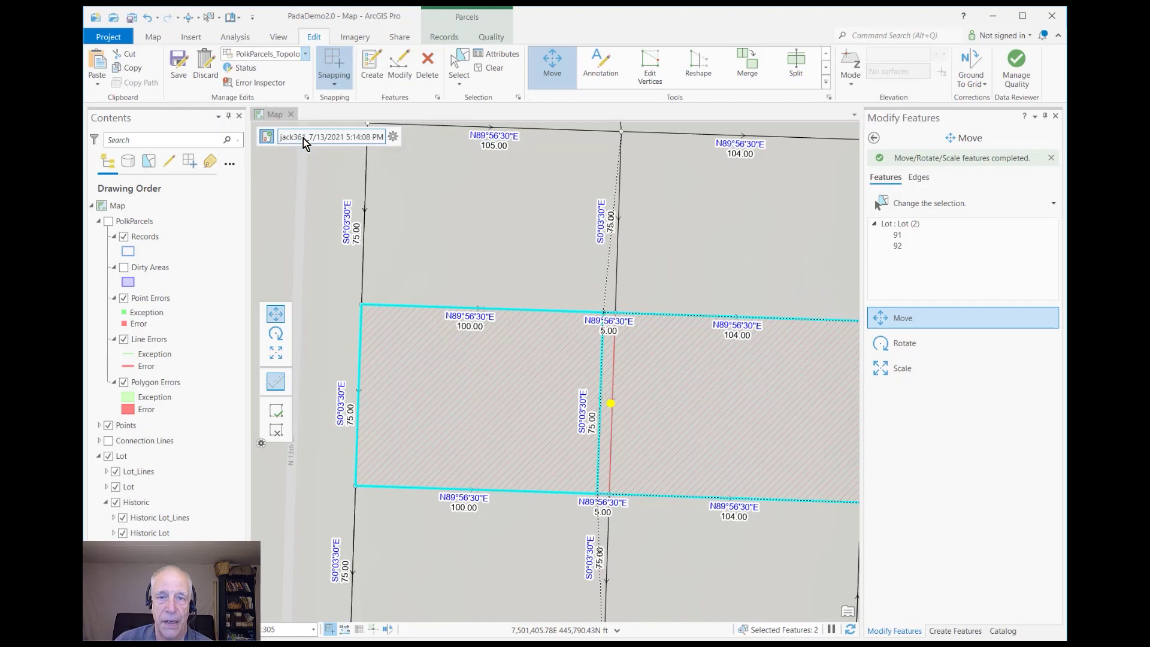